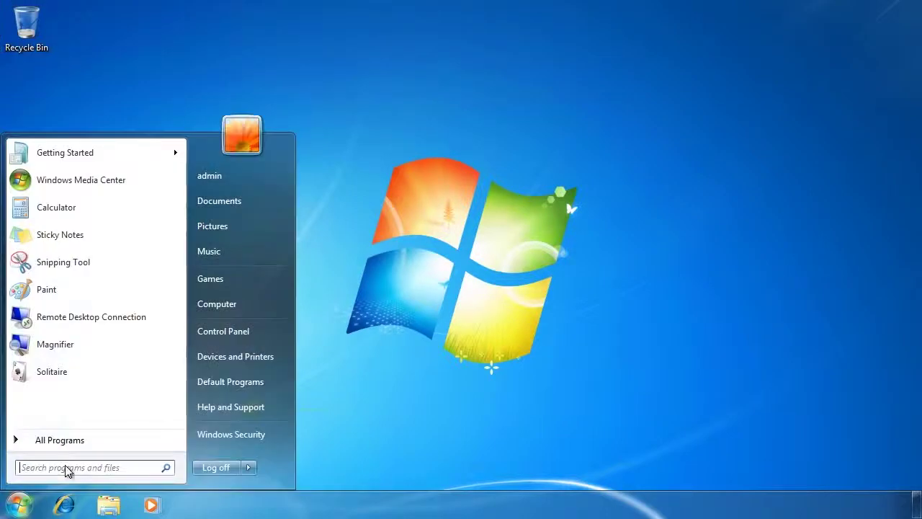
Open the Windows Update settings for choosing how updates are installed
left_click(280, 336)
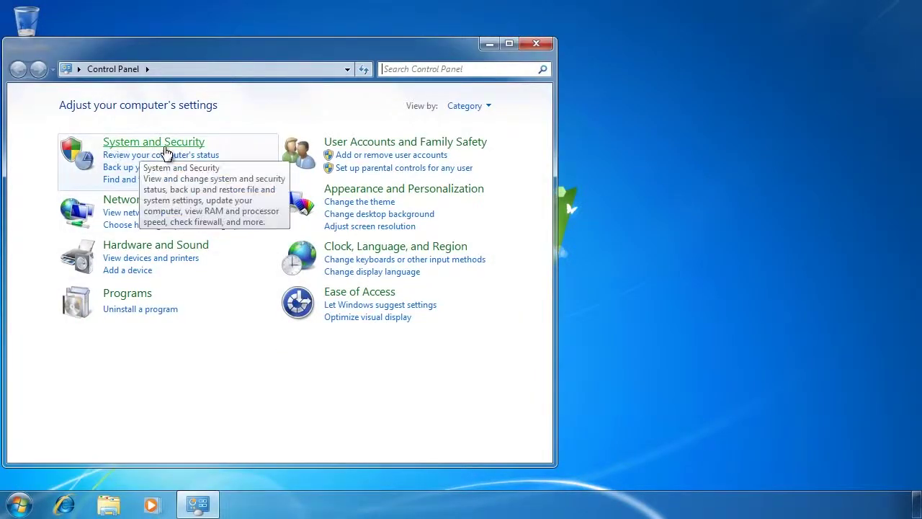
left_click(196, 149)
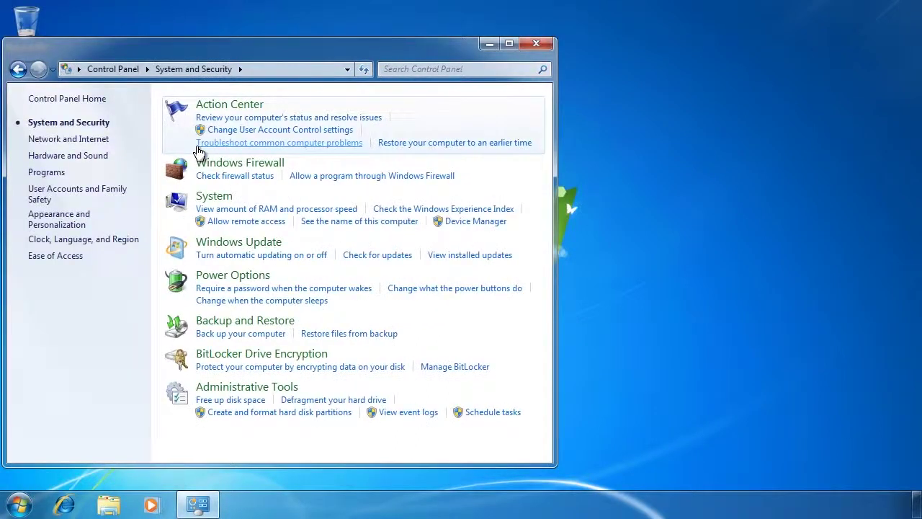
left_click(278, 246)
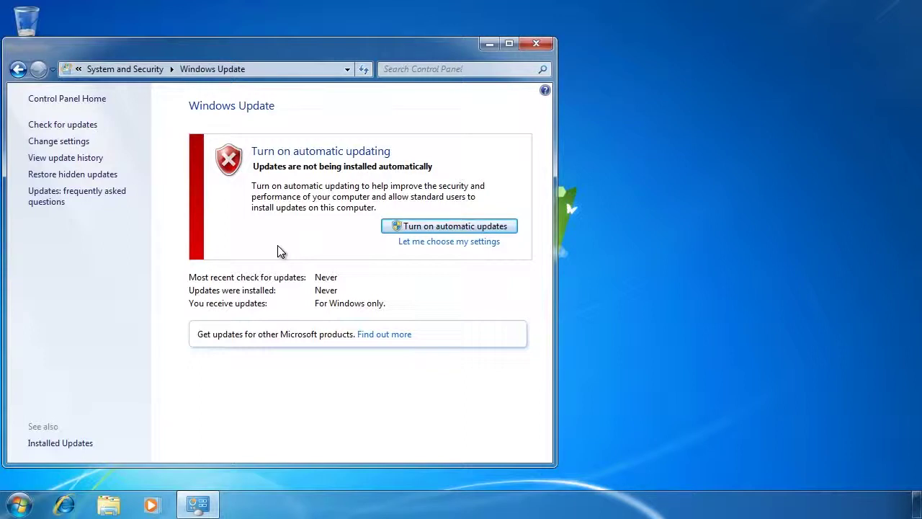
left_click(403, 243)
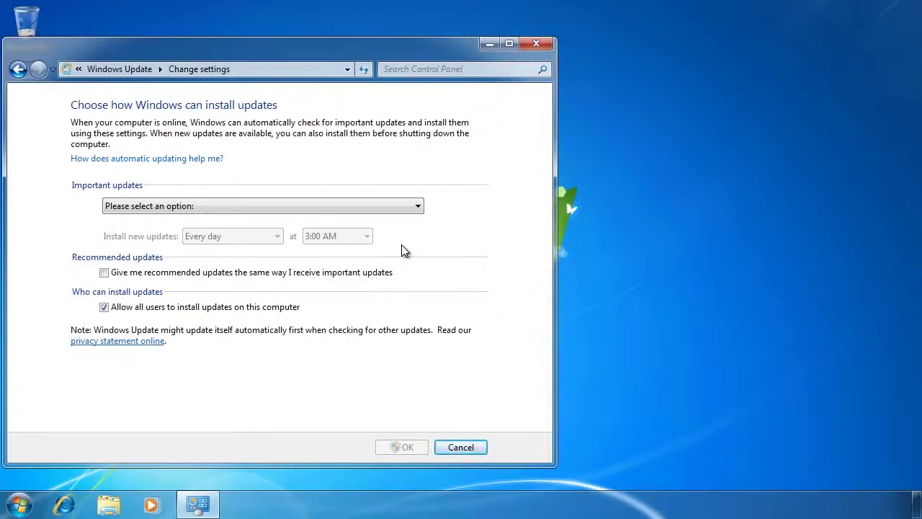
Set important updates to install automatically, include recommended updates the same way, and save the settings
left_click(380, 209)
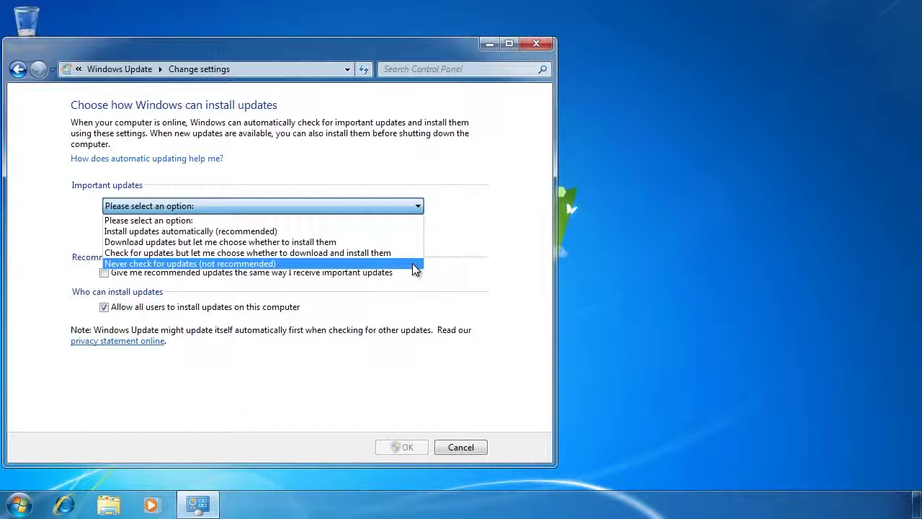
left_click(259, 232)
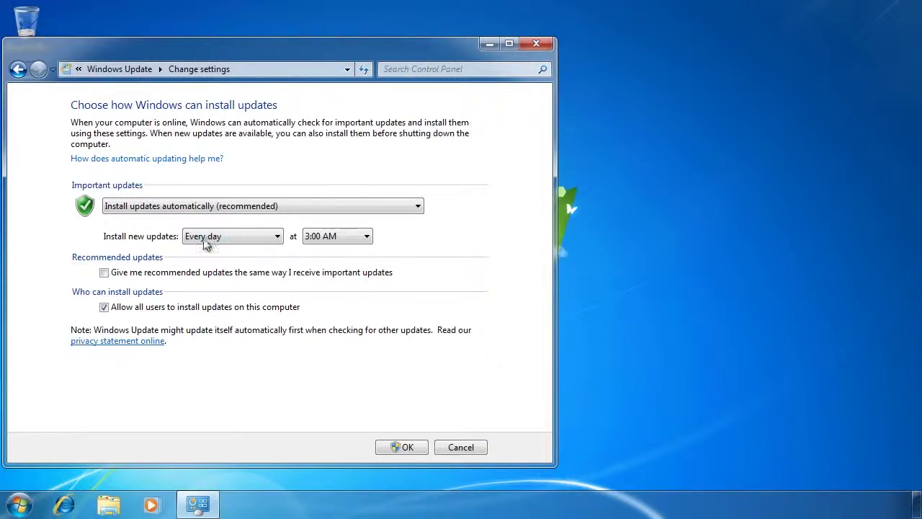
left_click(241, 234)
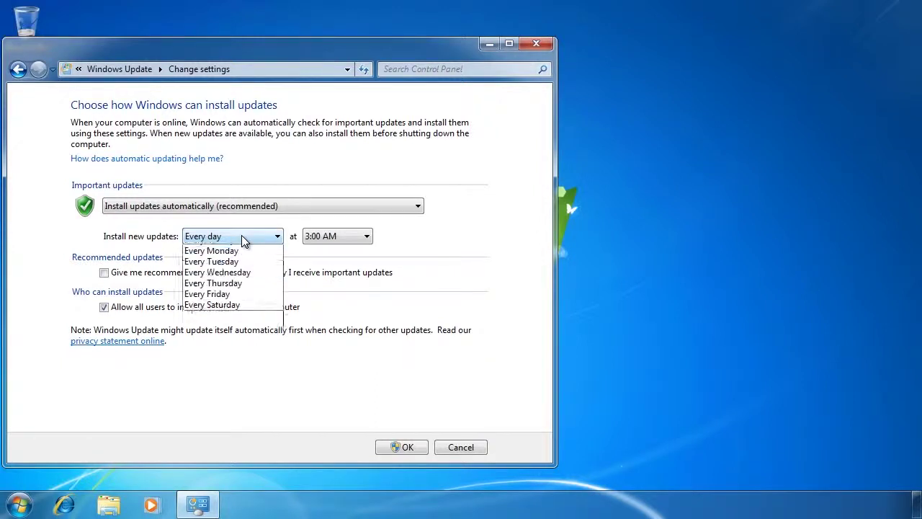
left_click(360, 237)
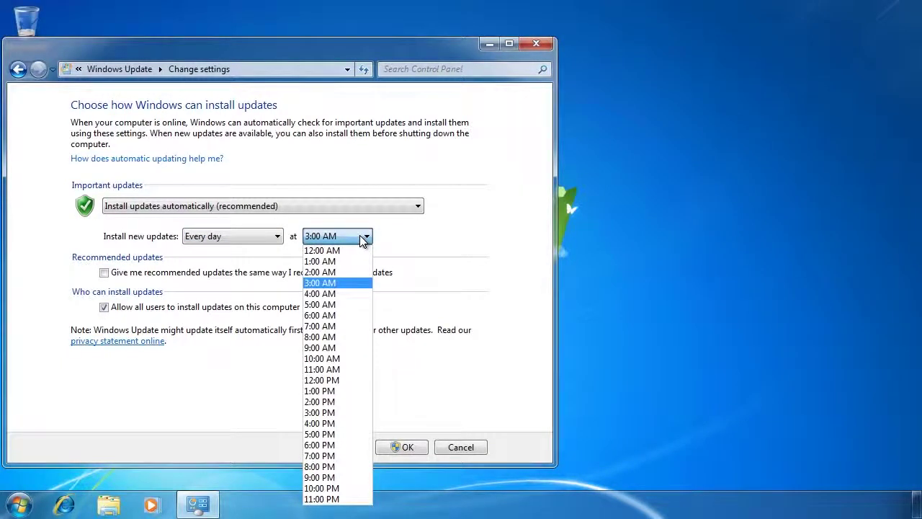
left_click(361, 235)
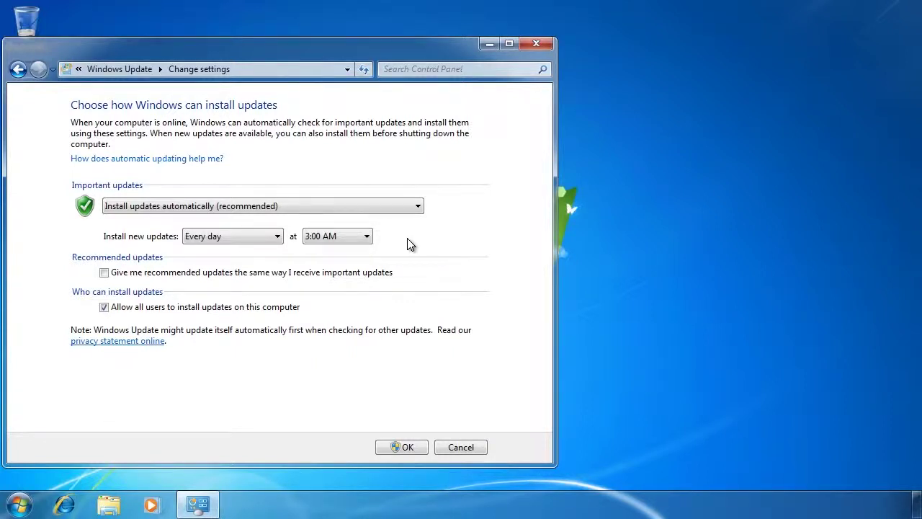
left_click(103, 273)
left_click(408, 448)
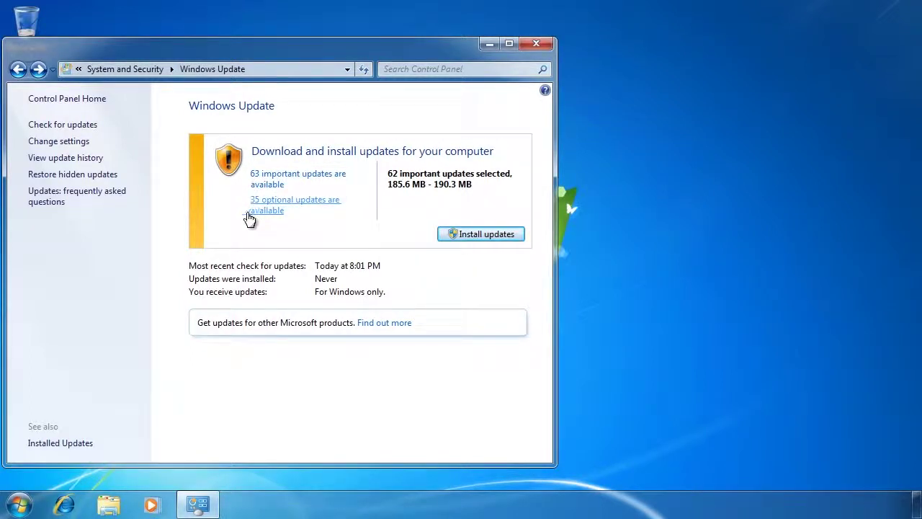
Open the list of important updates and view the details of several security updates
left_click(331, 178)
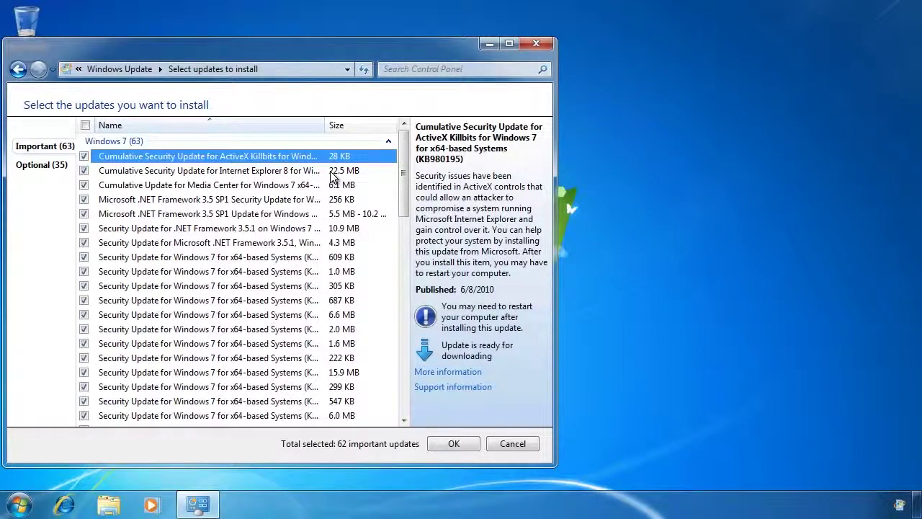
left_click(234, 245)
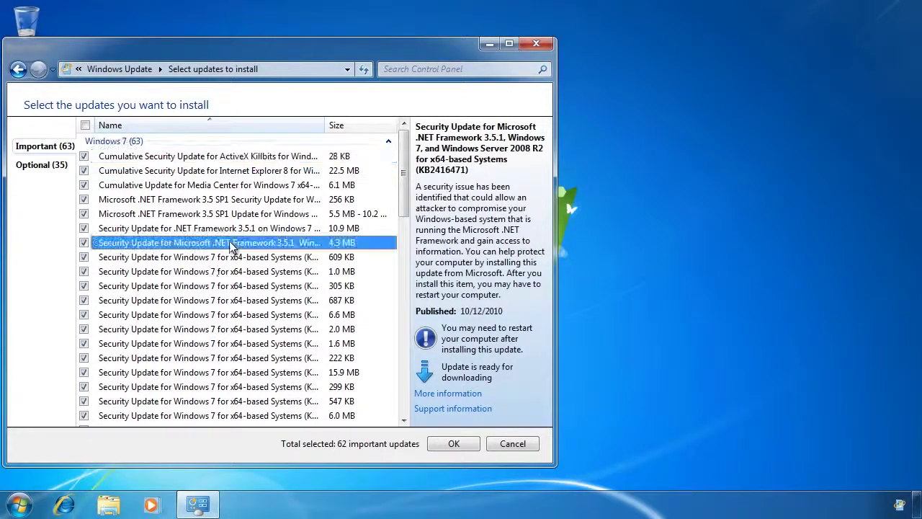
left_click(215, 287)
left_click(220, 330)
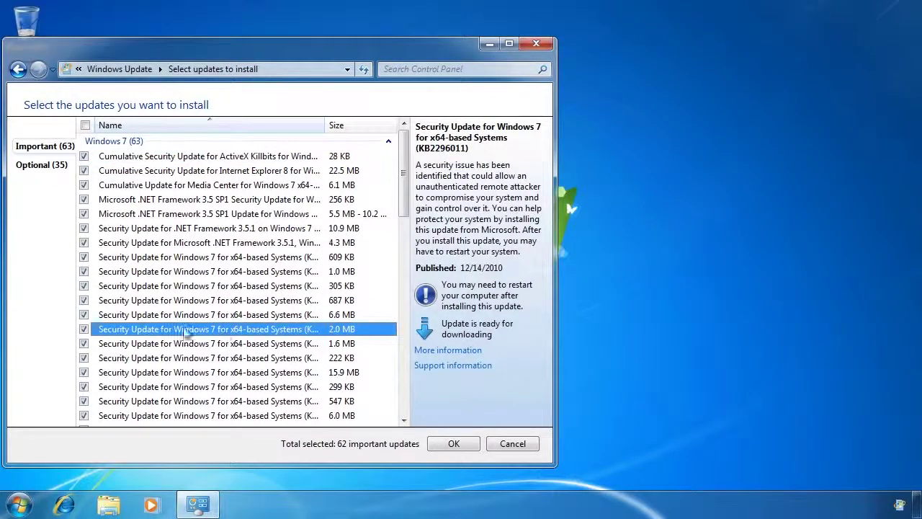
Deselect the 1.6 MB, 15.9 MB, 547 KB and 6.0 MB Windows 7 security updates, plus updates KB2467023 and KB977074
left_click(84, 343)
left_click(83, 372)
left_click(83, 401)
left_click(83, 415)
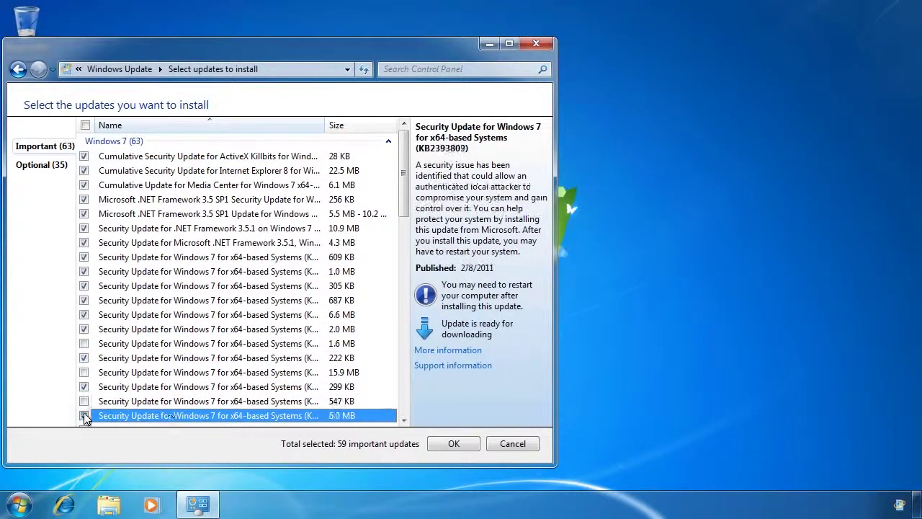
left_click_drag(404, 166, 403, 400)
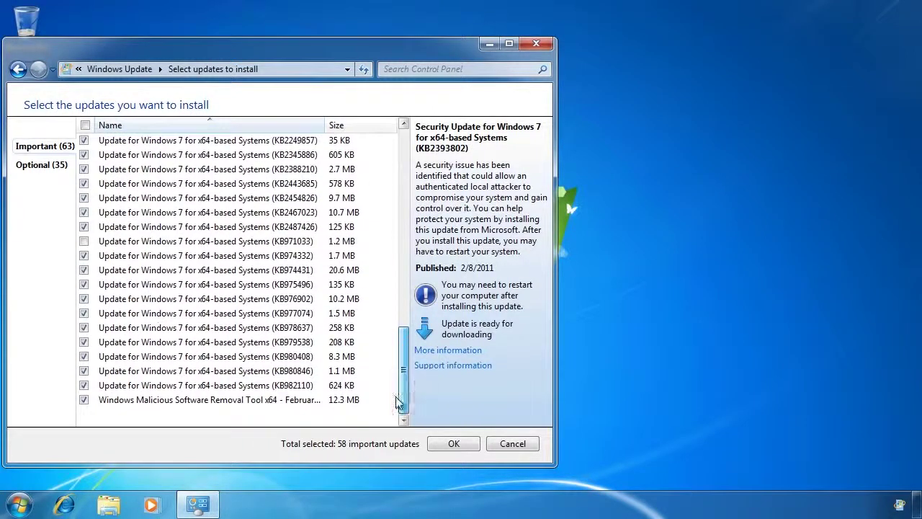
left_click(84, 212)
left_click(84, 313)
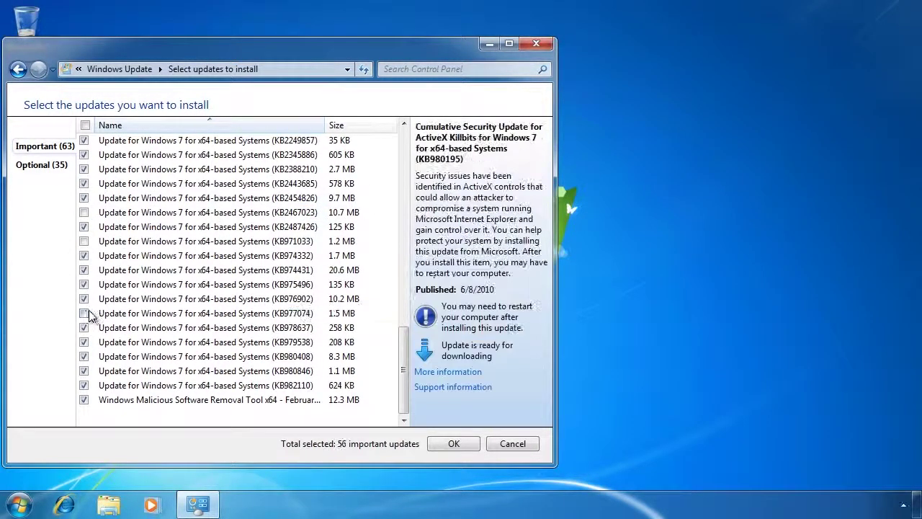
Hide update KB982110 and the Windows Malicious Software Removal Tool update from the important updates
left_click(179, 387)
right_click(171, 383)
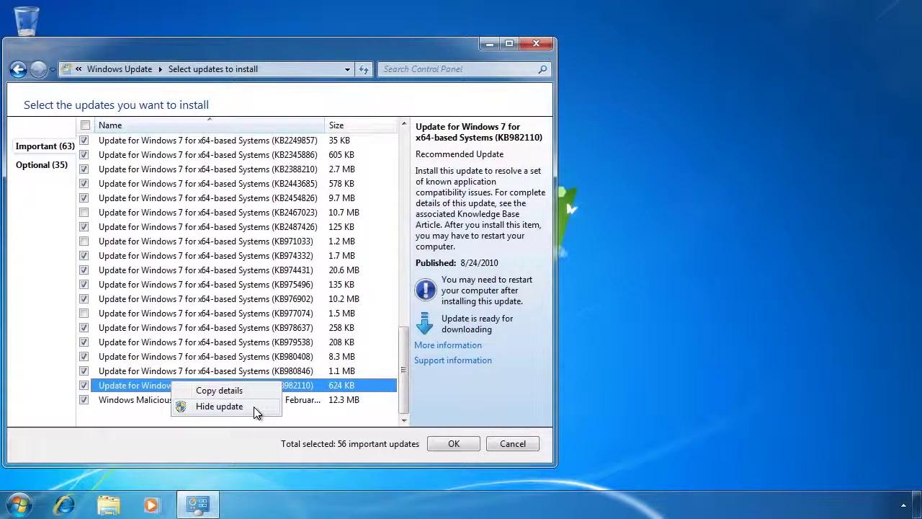
left_click(254, 407)
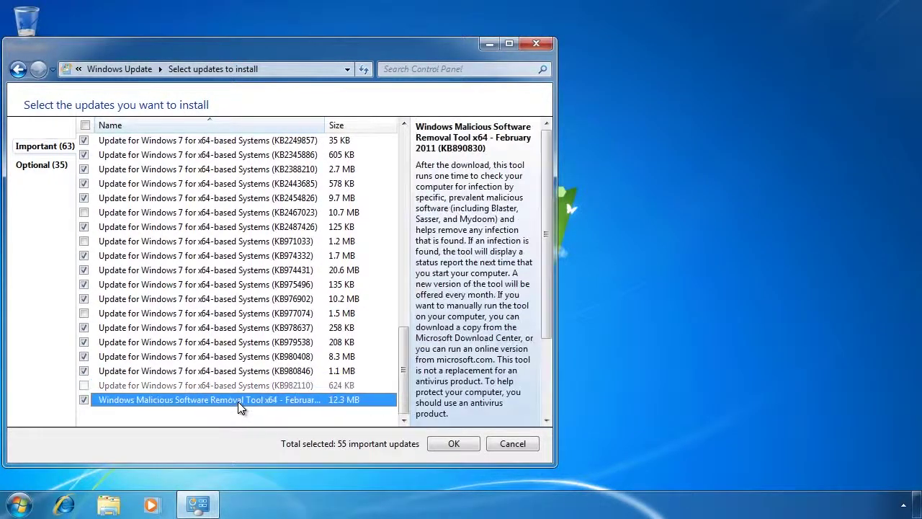
right_click(238, 402)
left_click(290, 425)
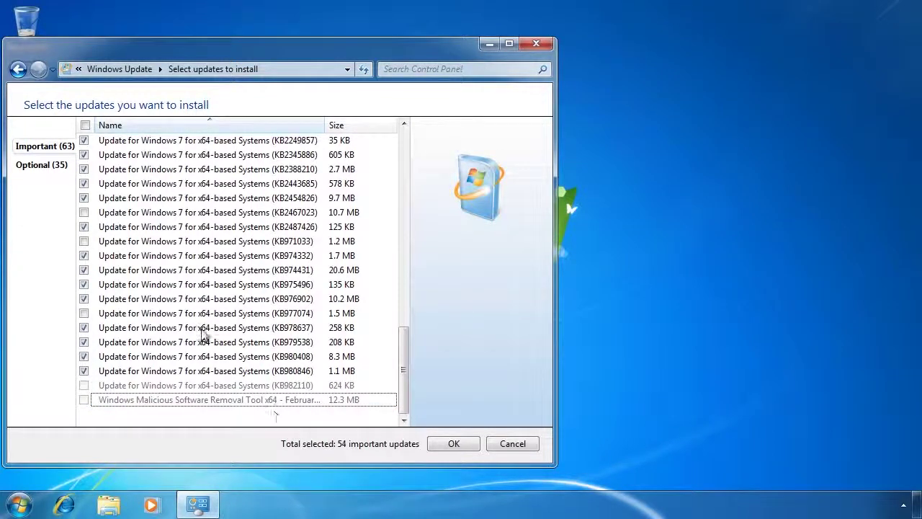
Confirm the update selection after viewing the optional updates, and start the installation, accepting the Windows Malicious Software Removal Tool license terms
left_click(25, 165)
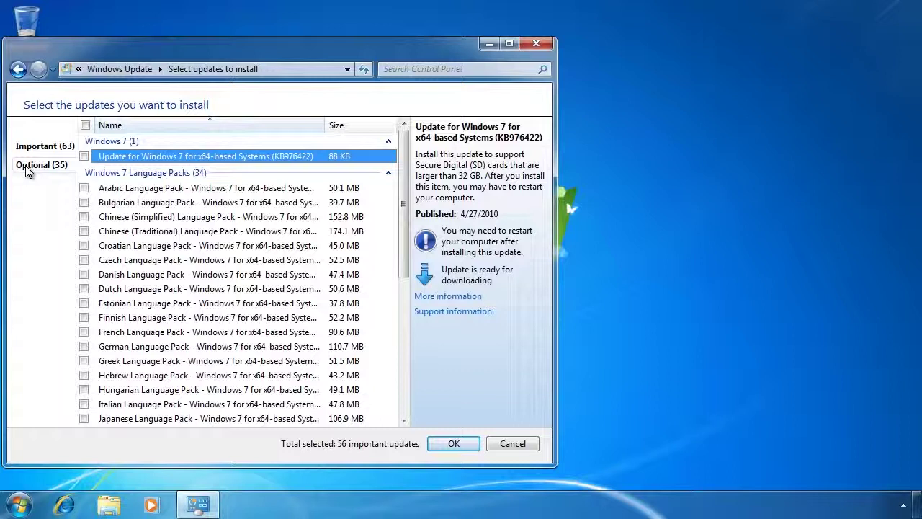
left_click(467, 443)
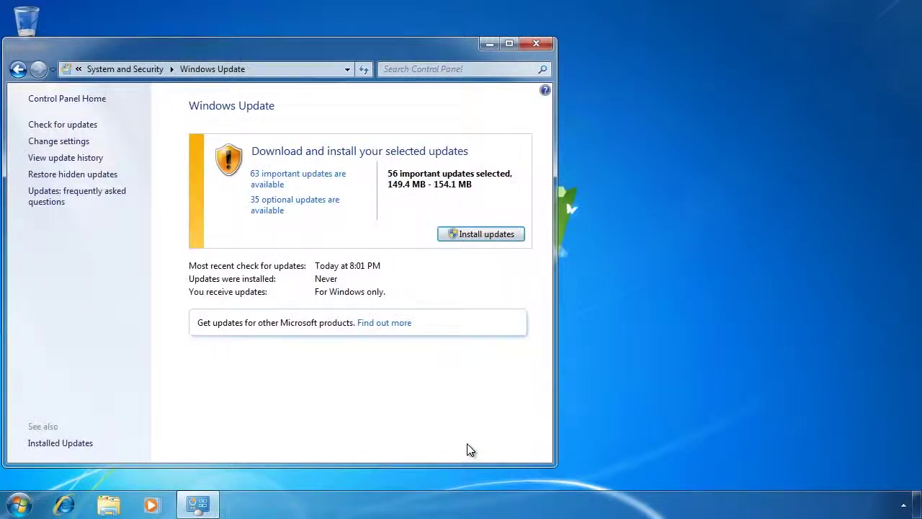
left_click(513, 235)
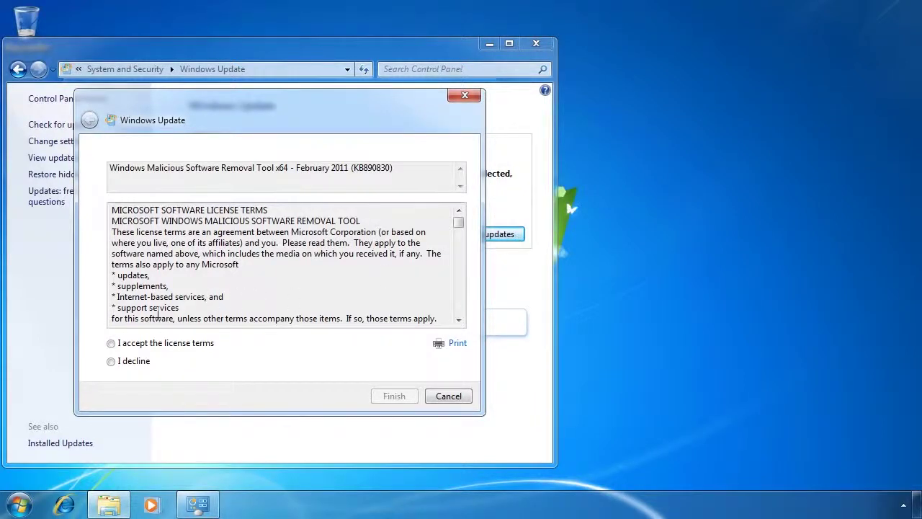
left_click(111, 343)
left_click(413, 395)
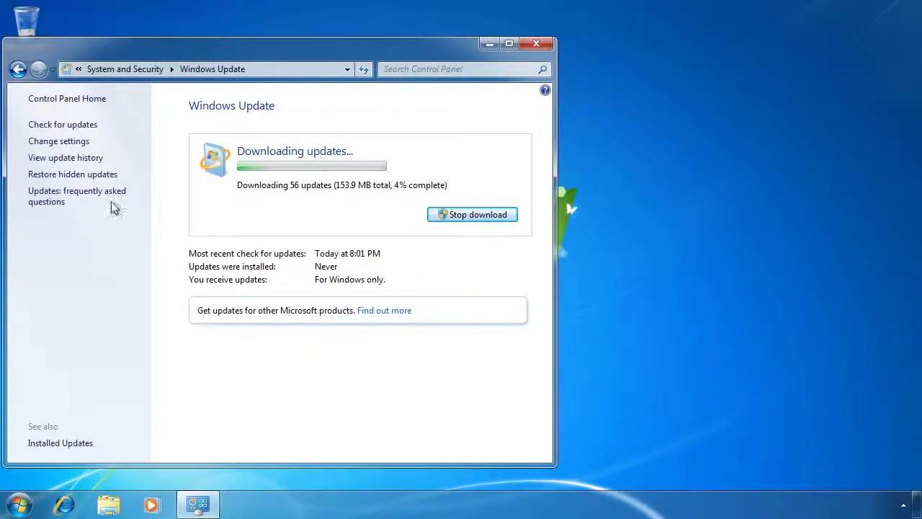
Review the update history and open the list of hidden updates that can be restored
left_click(33, 160)
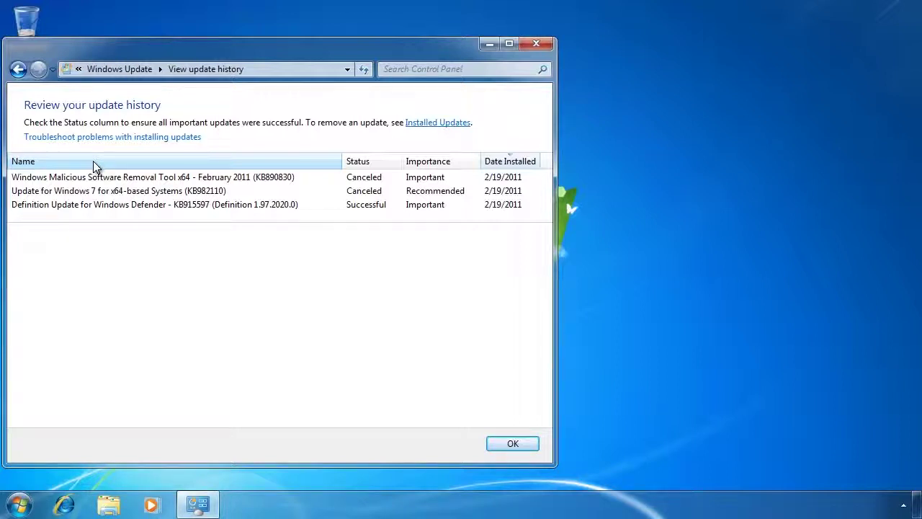
left_click(18, 69)
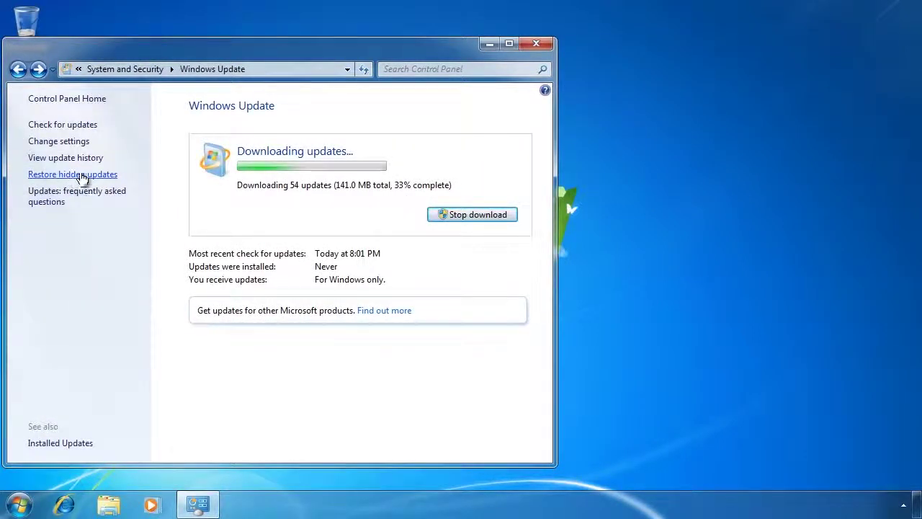
left_click(32, 175)
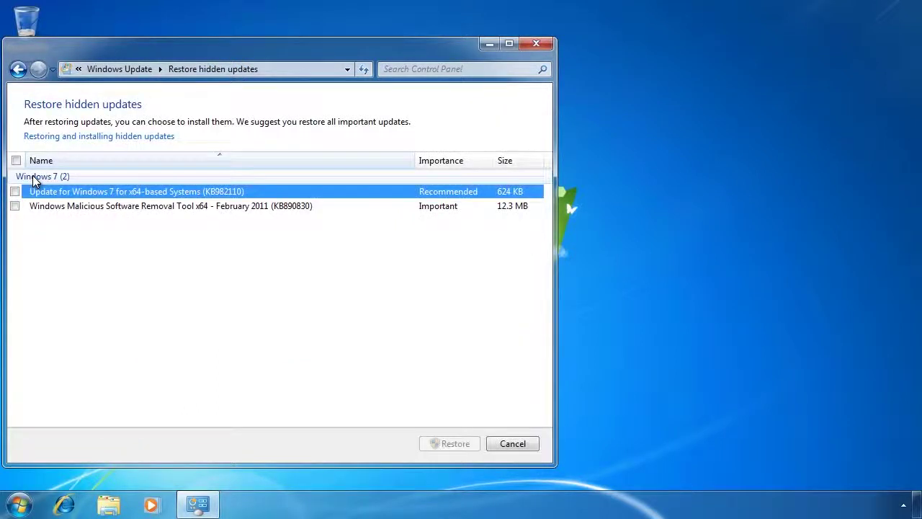